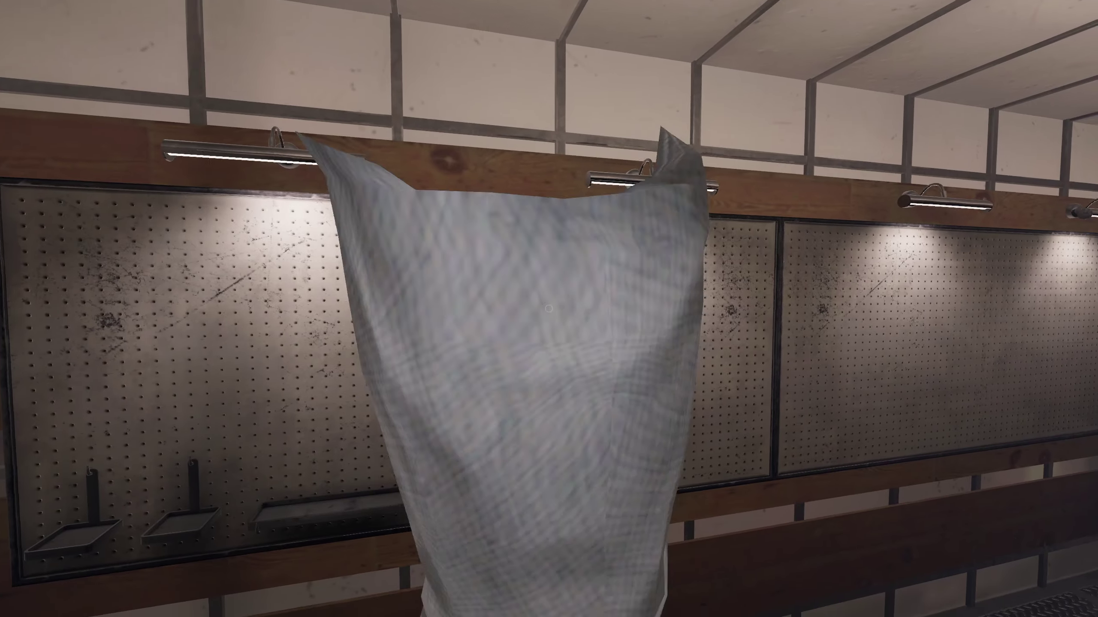
key(w)
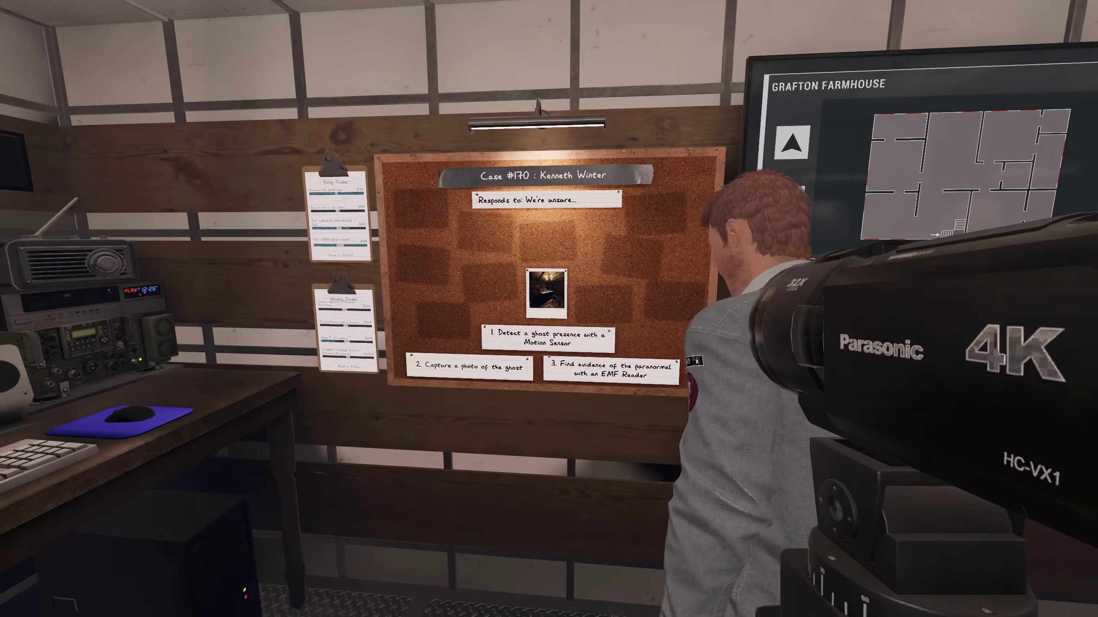
key(w)
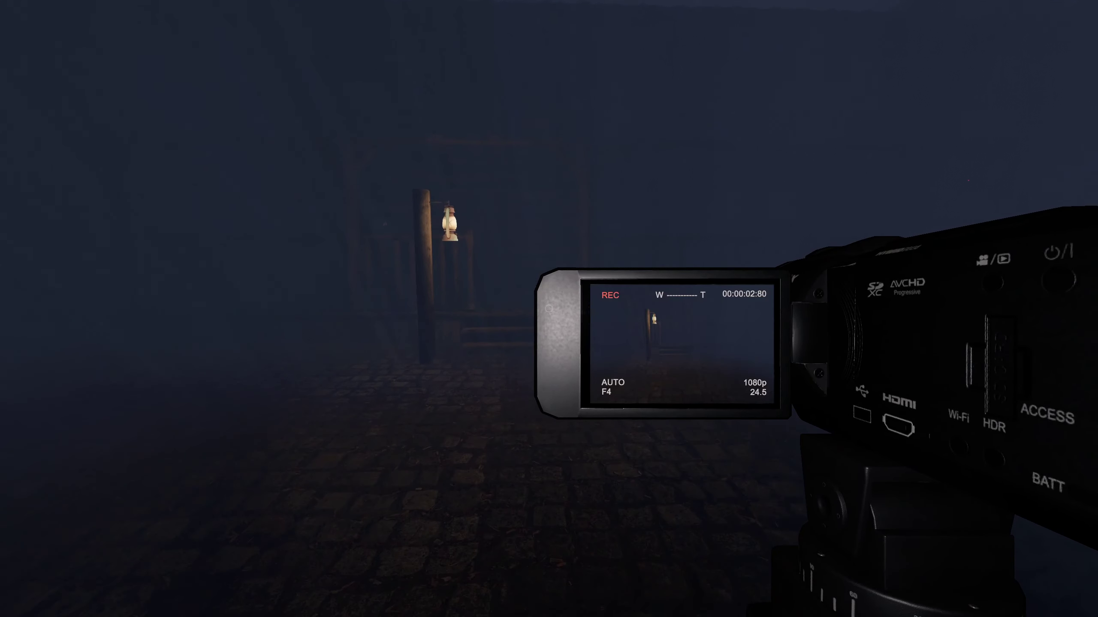
key(w)
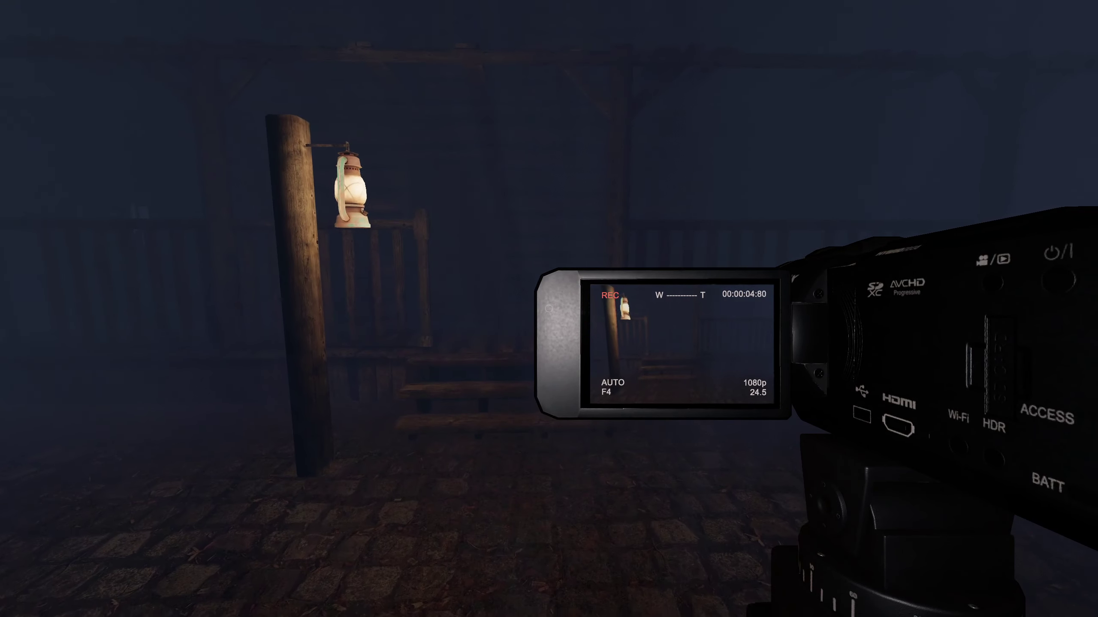
key(w)
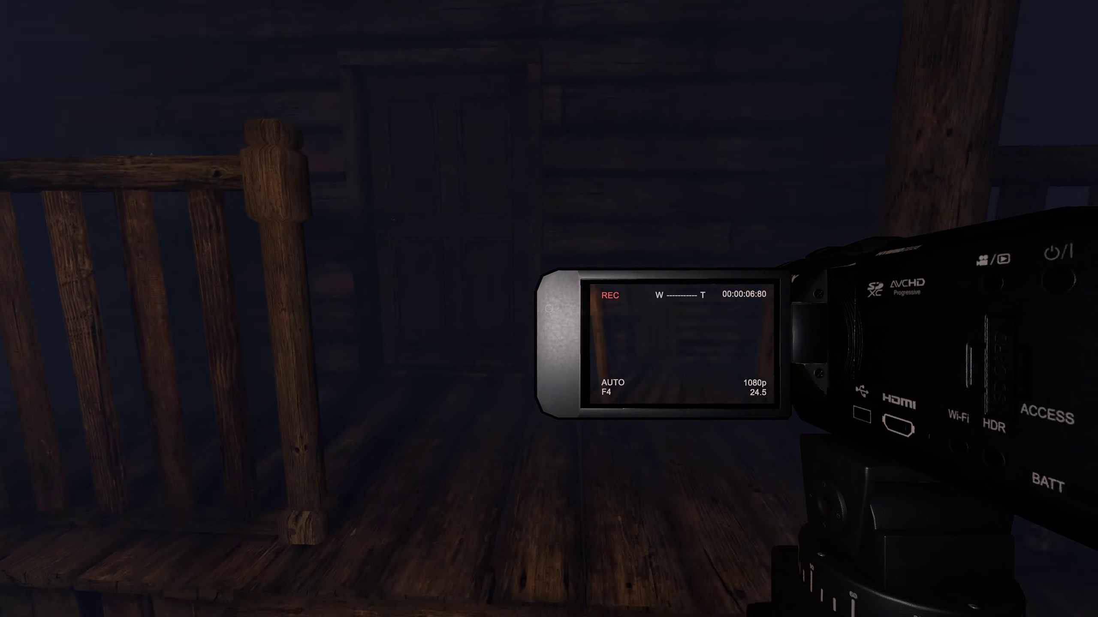
key(w)
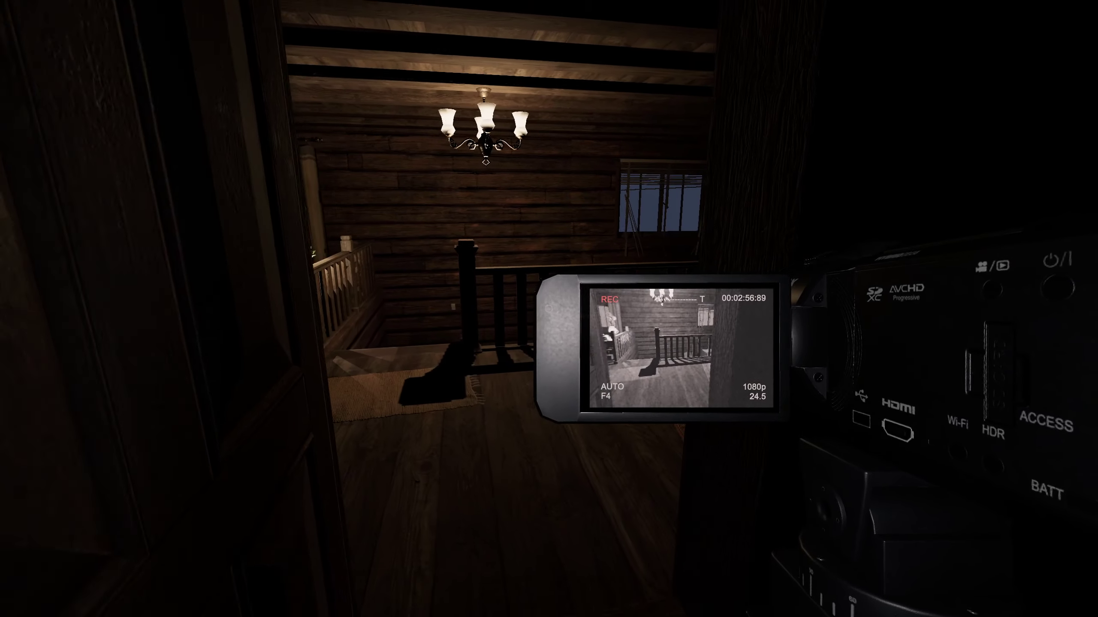
key(w)
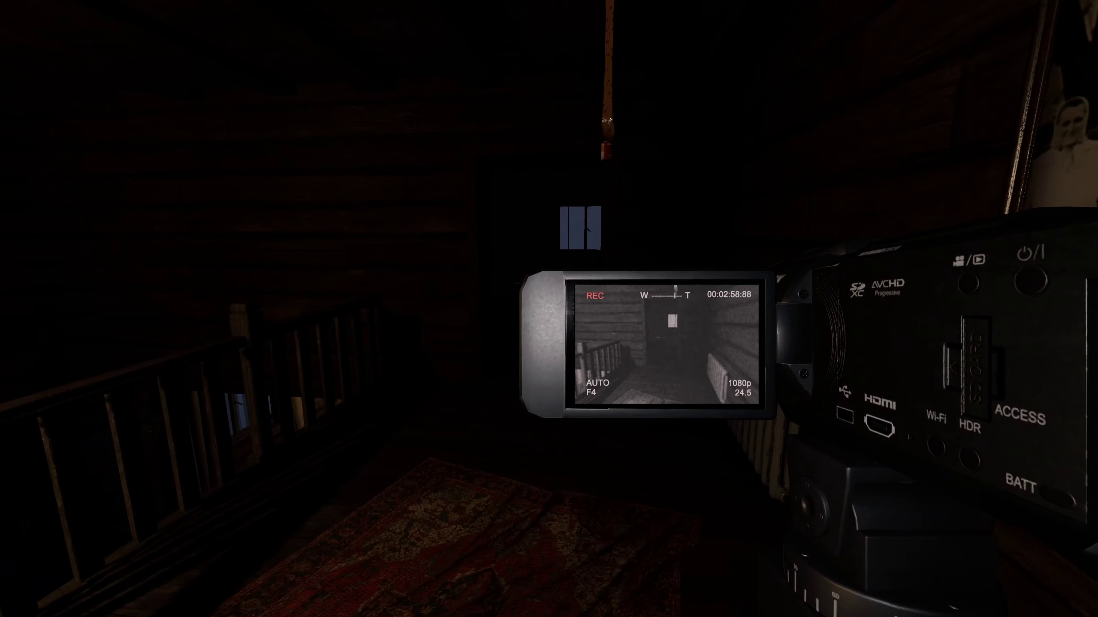